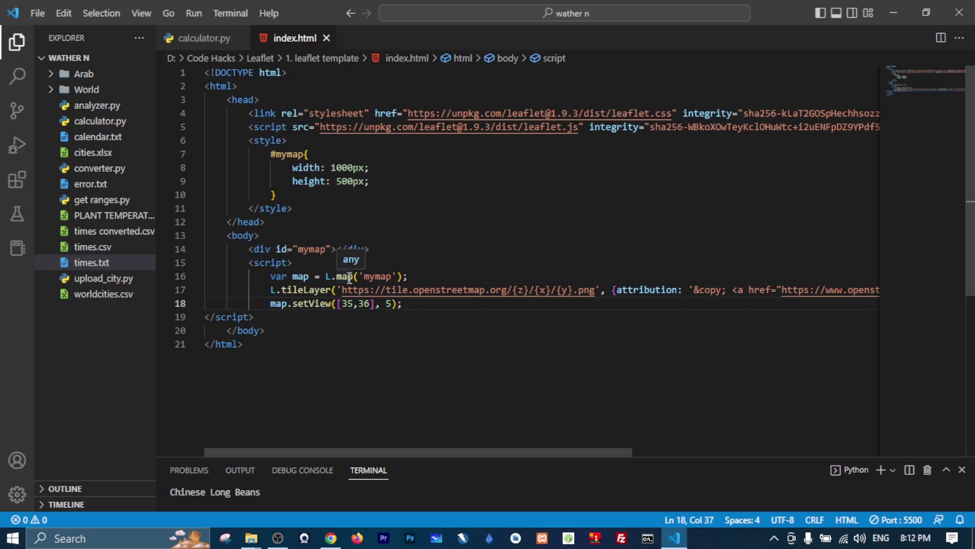
# View the eastern Mediterranean map in Chrome, then return to index.html in VS Code.
pyautogui.click(331, 538)
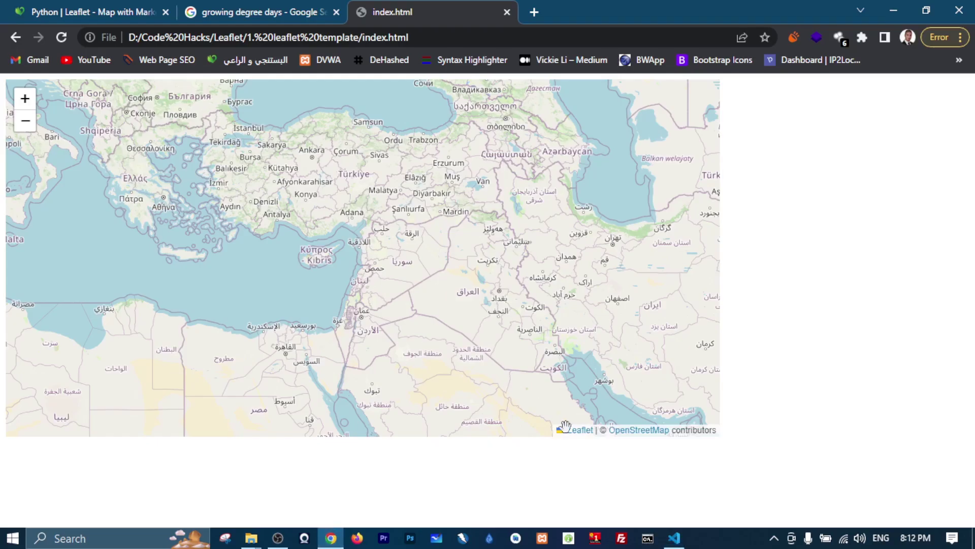
pyautogui.click(675, 538)
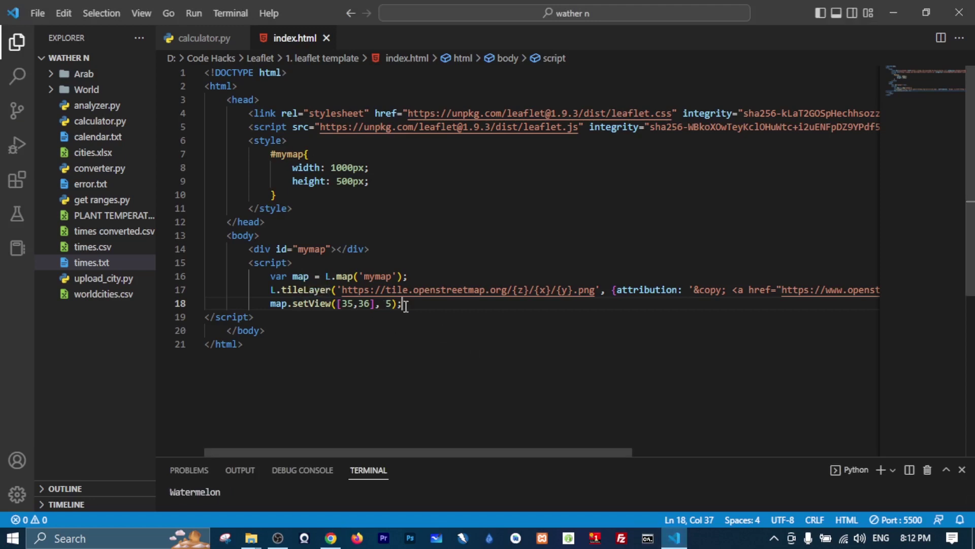
# Create a marker with var mkr = L.marker([35,36]); on a new line.
pyautogui.press('Return')
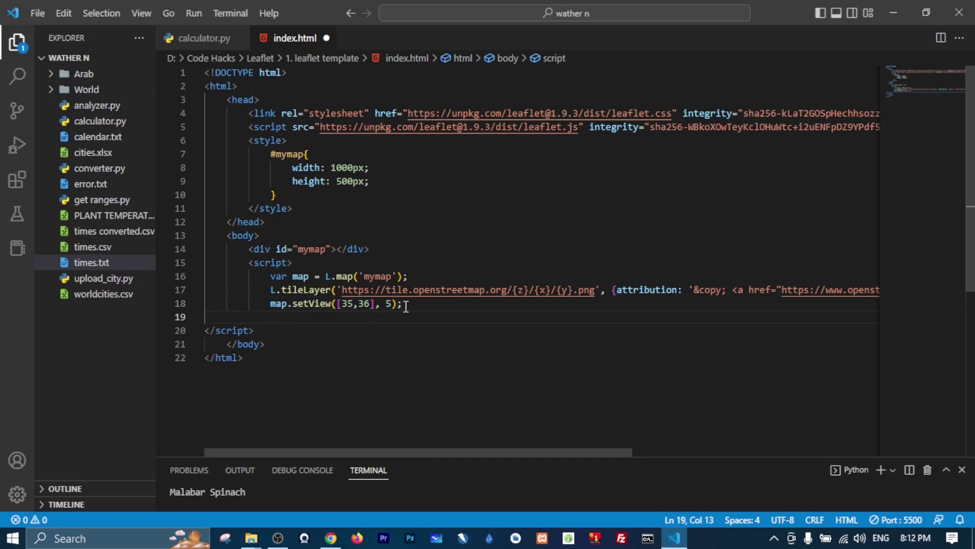
pyautogui.write('var m')
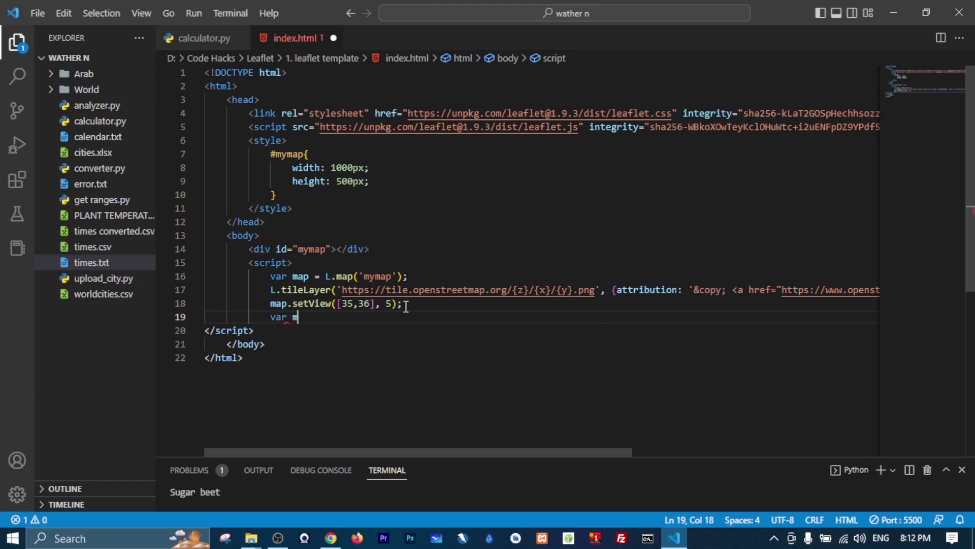
pyautogui.write('kr')
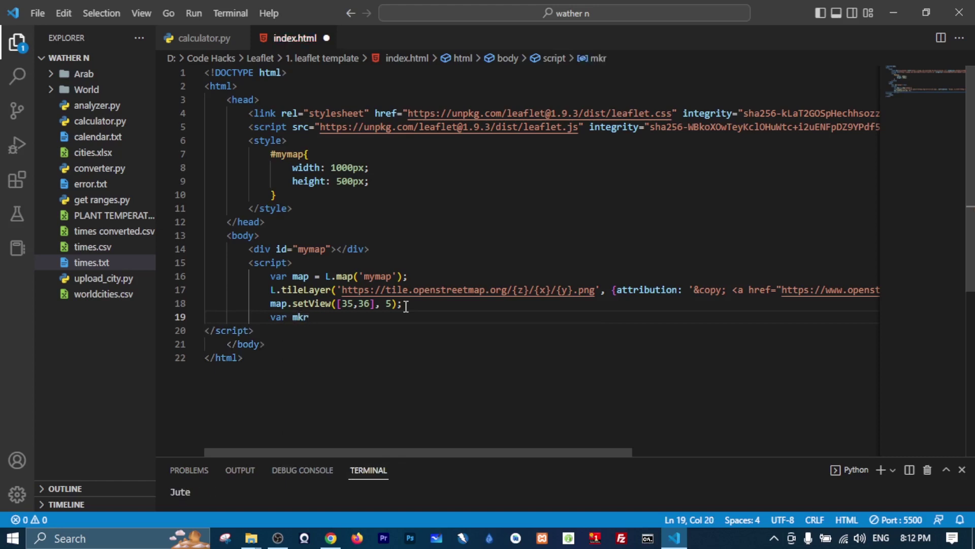
pyautogui.write(' = L.')
pyautogui.write('ma')
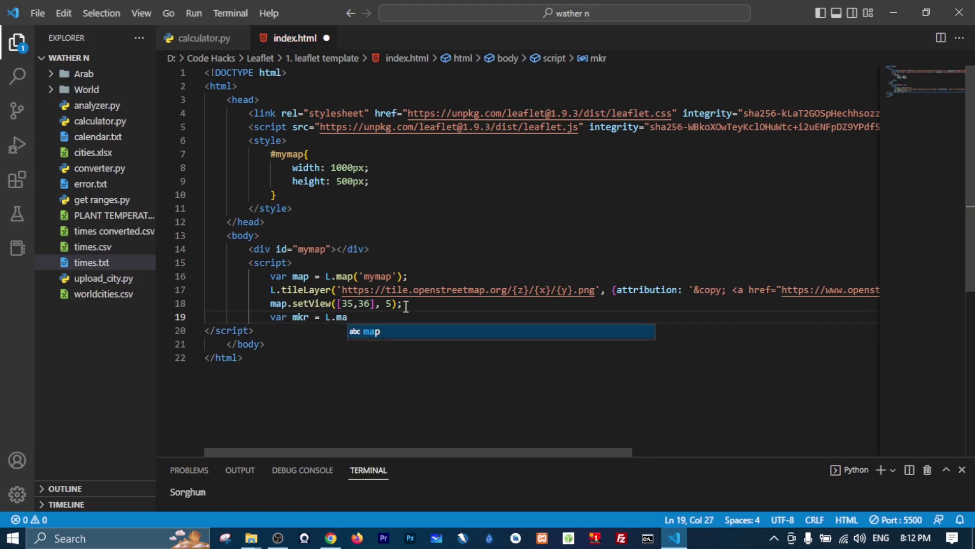
pyautogui.write('rker')
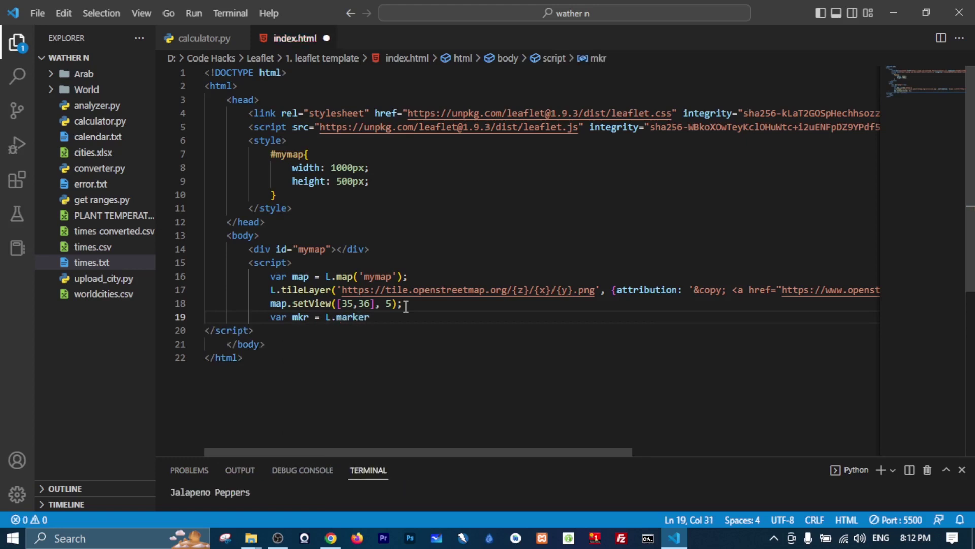
pyautogui.write('(')
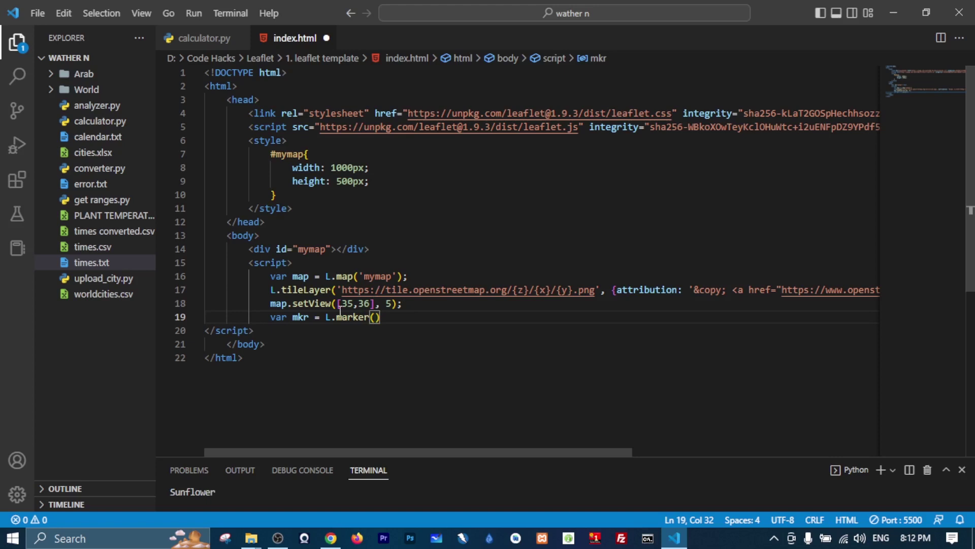
pyautogui.moveTo(336, 304); pyautogui.dragTo(375, 303)
pyautogui.hotkey('ctrl', 'c')
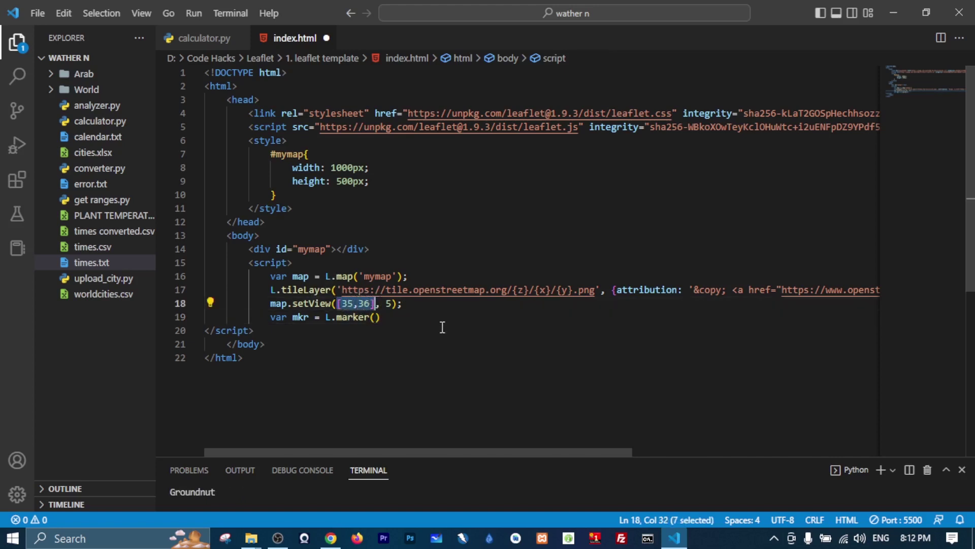
pyautogui.click(375, 317)
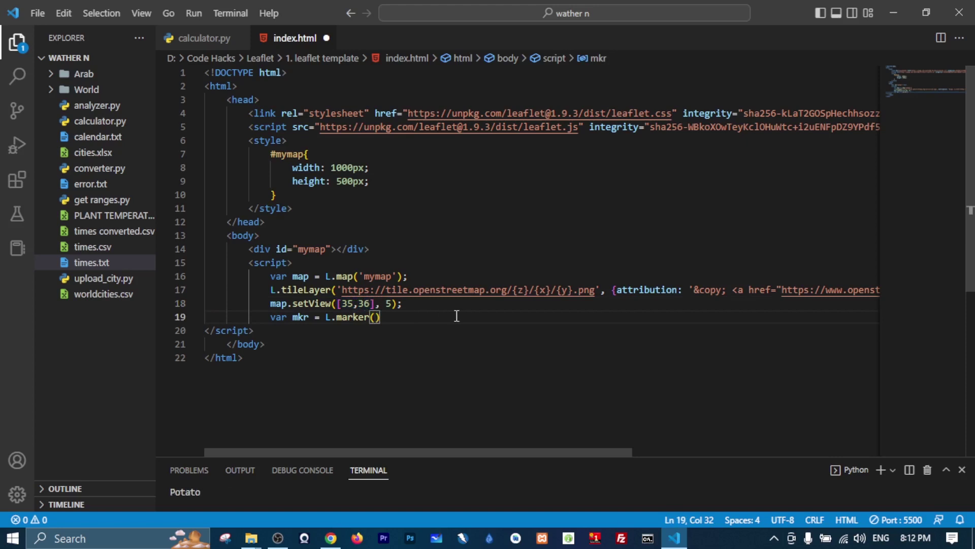
pyautogui.hotkey('ctrl', 'v')
pyautogui.press('End')
pyautogui.write(';')
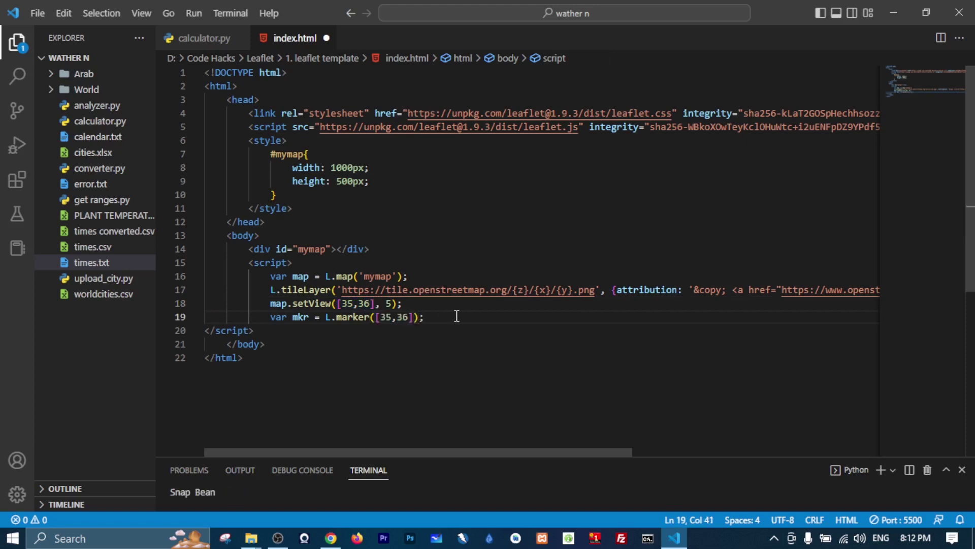
# Add the marker to the map with mkr.addTo(map); and save index.html.
pyautogui.press('Return')
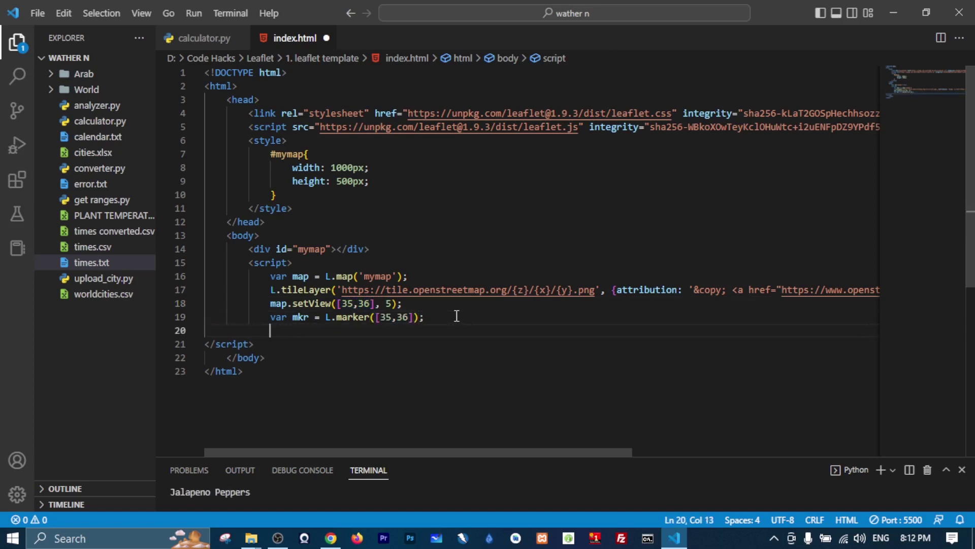
pyautogui.hotkey('ctrl', 's')
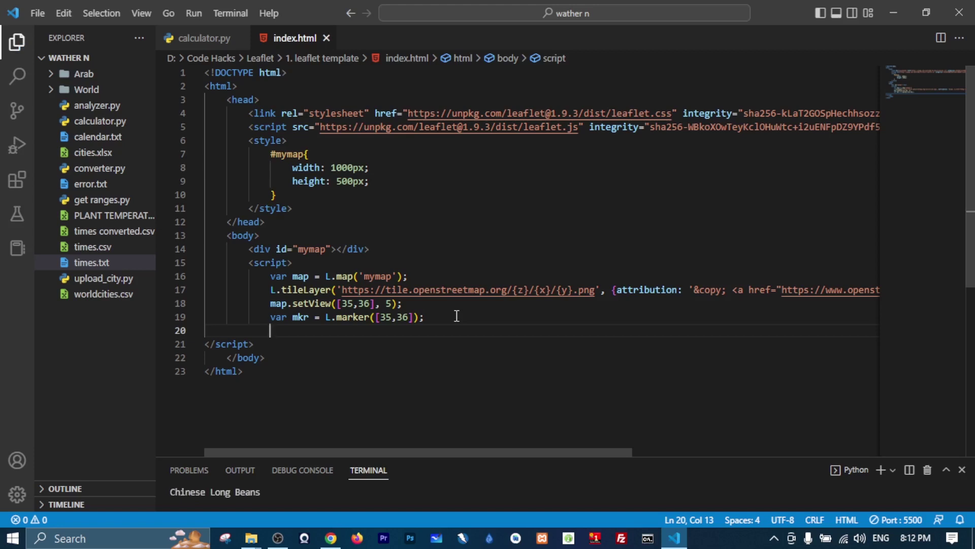
pyautogui.write('m')
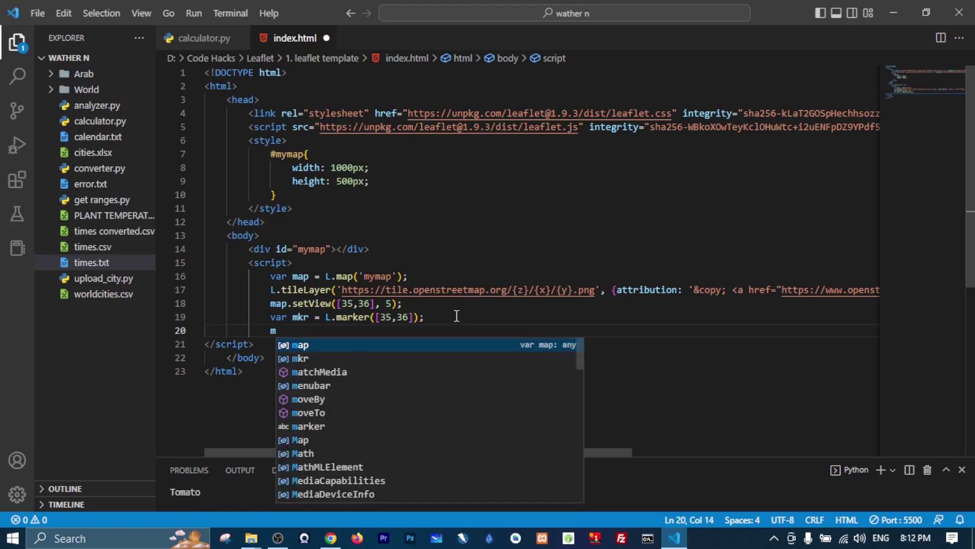
pyautogui.write('kr.ad')
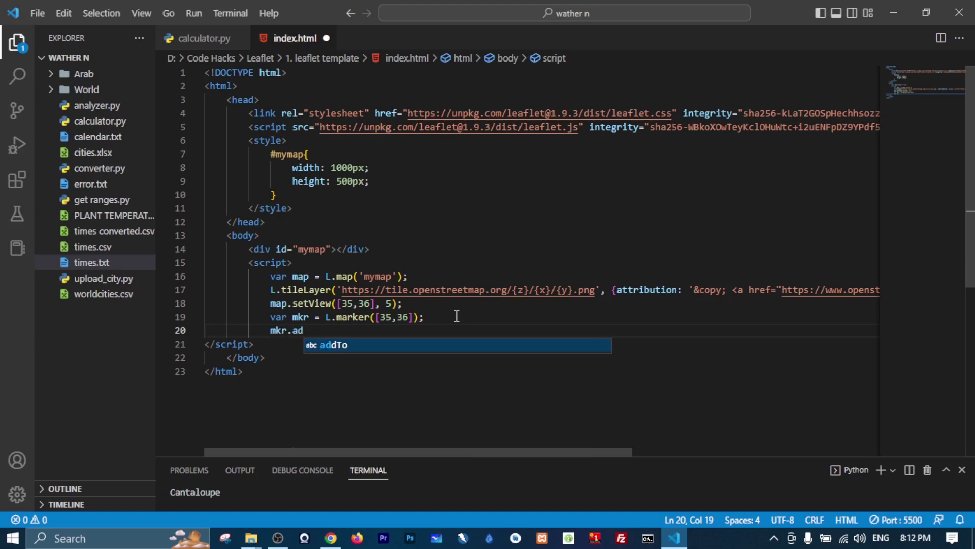
pyautogui.press('Tab')
pyautogui.write('(')
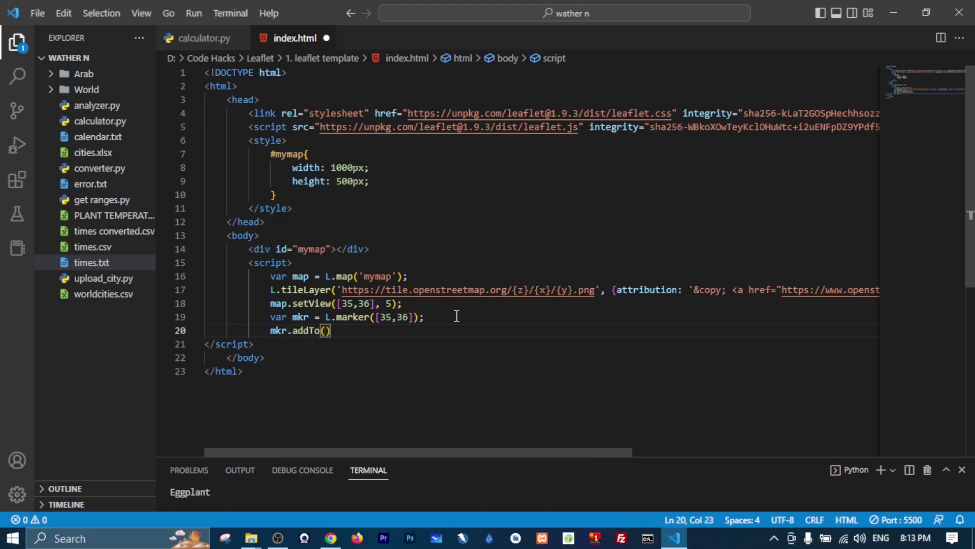
pyautogui.write('map);')
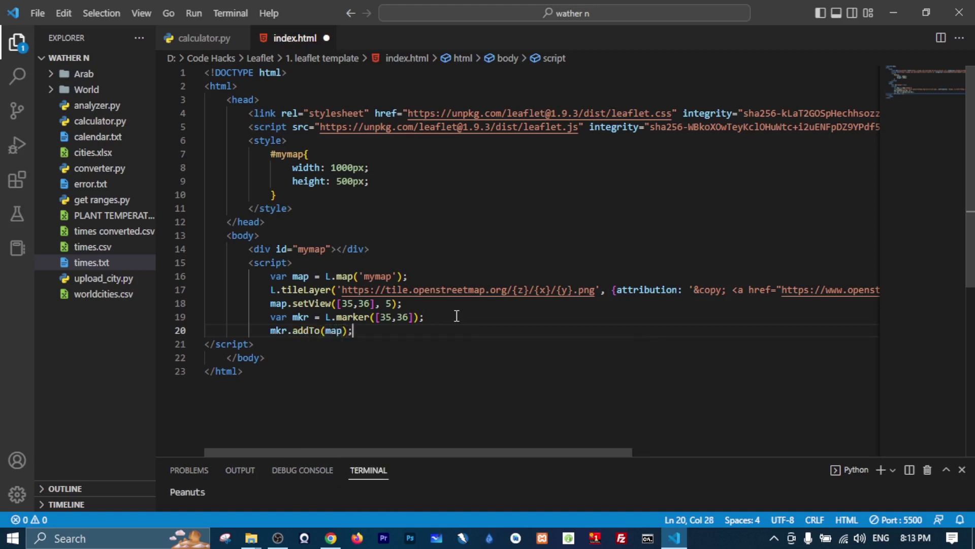
pyautogui.hotkey('ctrl', 's')
# Reload the Chrome map to show the marker near the Syrian coast, then return to the code.
pyautogui.click(330, 538)
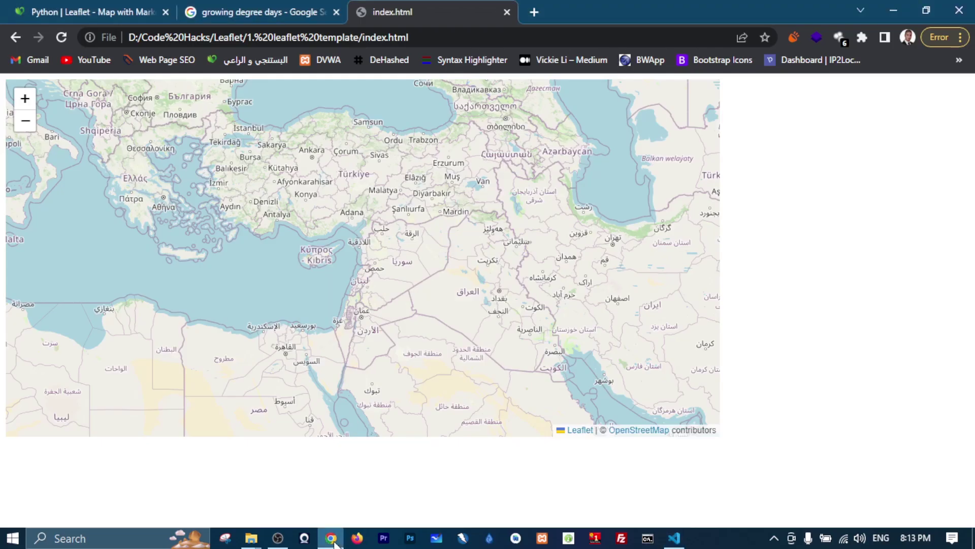
pyautogui.click(62, 37)
pyautogui.scroll(2, 367, 251)
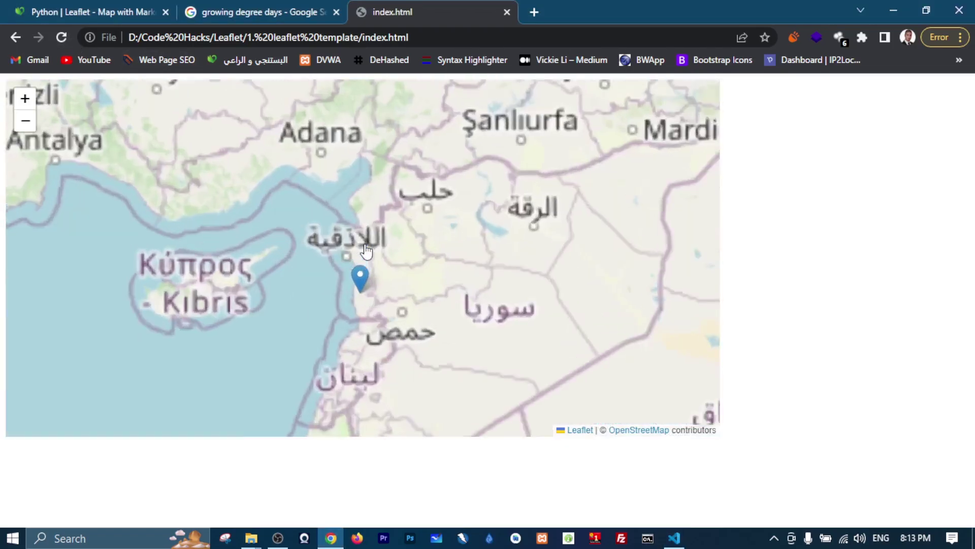
pyautogui.scroll(2, 347, 200)
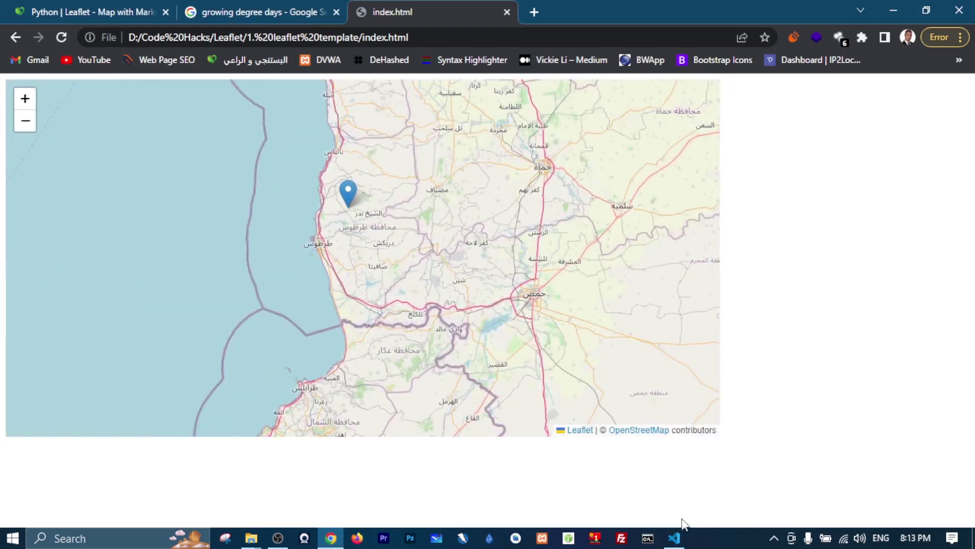
pyautogui.click(674, 539)
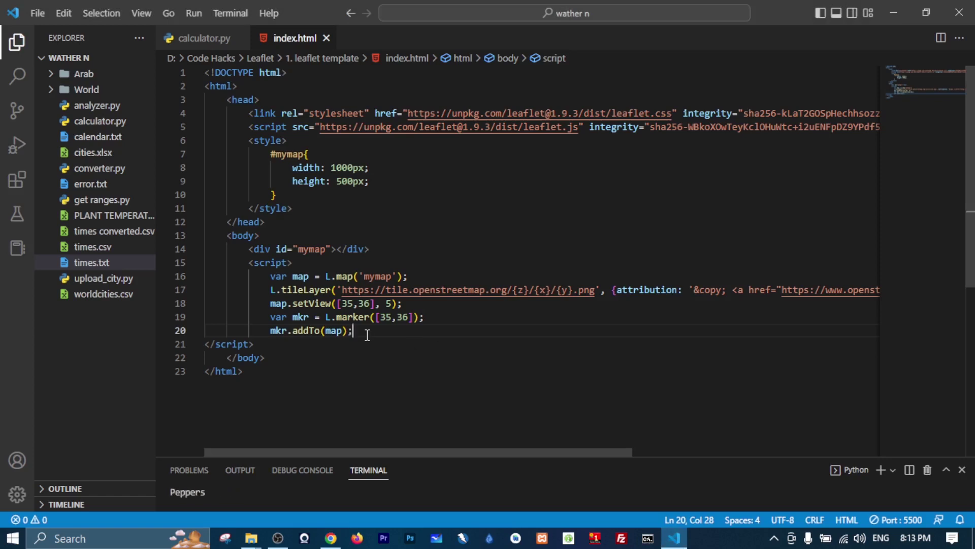
# Bind a 'Coordintates' popup to the marker on line 21, save, and switch to Chrome.
pyautogui.press('Return')
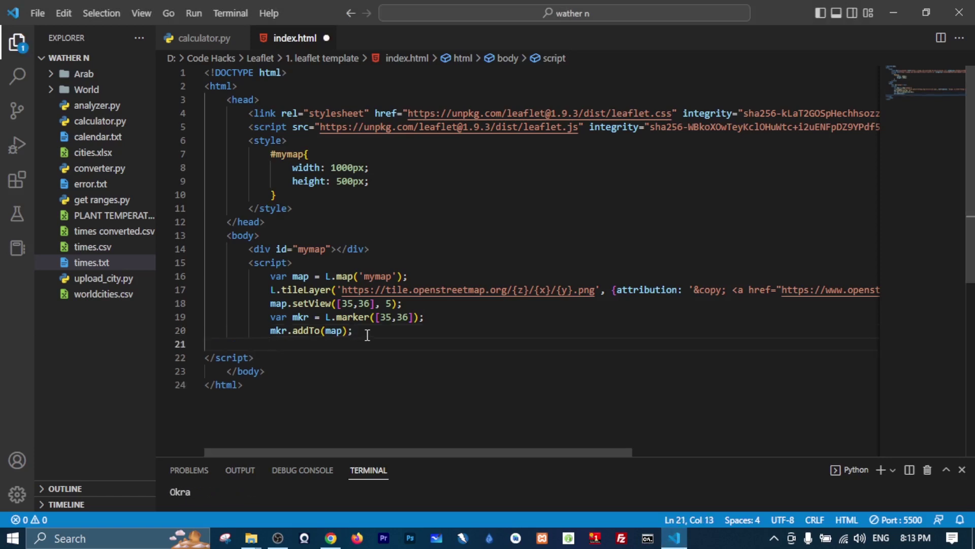
pyautogui.write('mkr.')
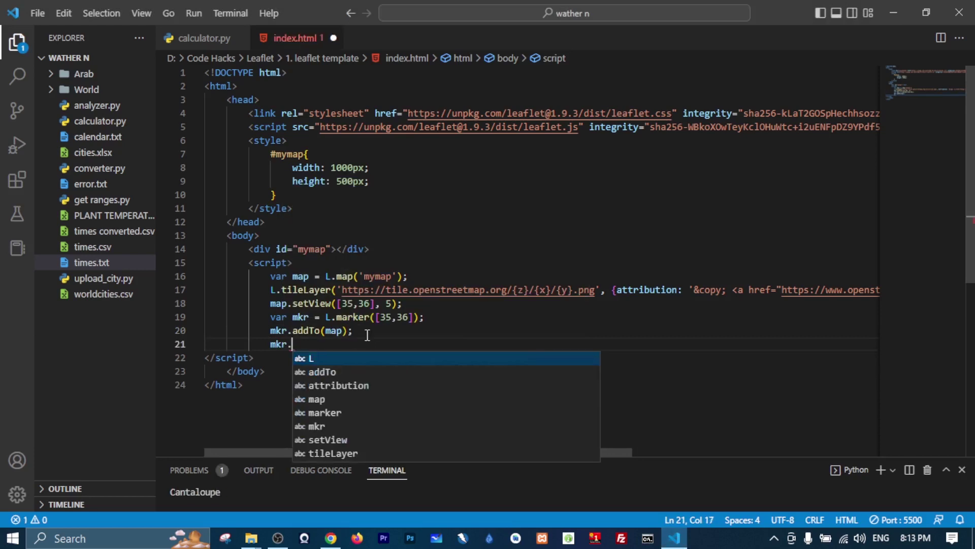
pyautogui.write('bin')
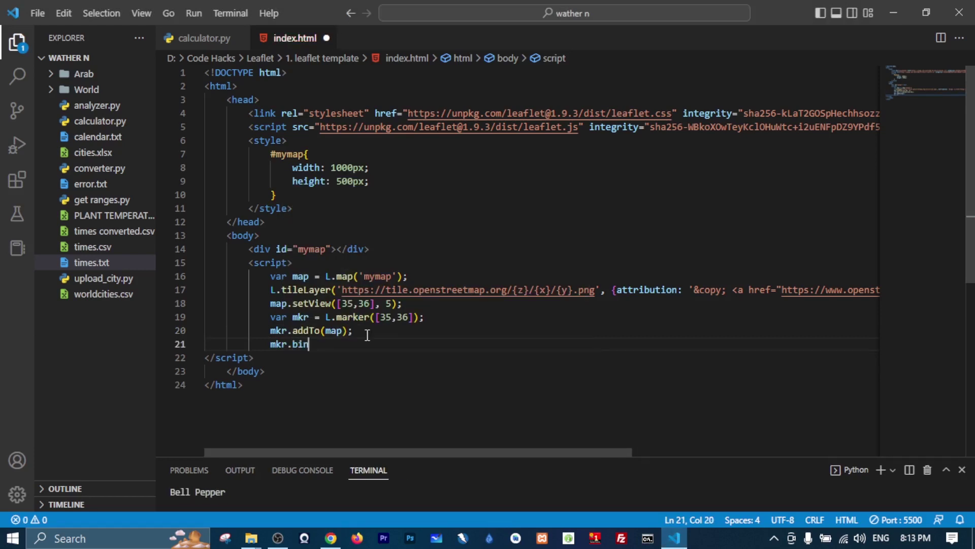
pyautogui.write('dPop')
pyautogui.write('up')
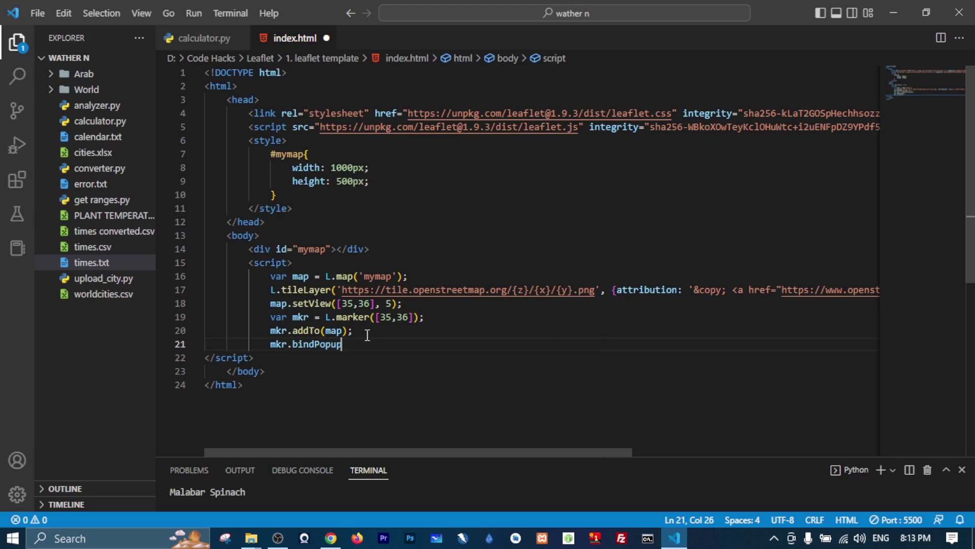
pyautogui.write("('")
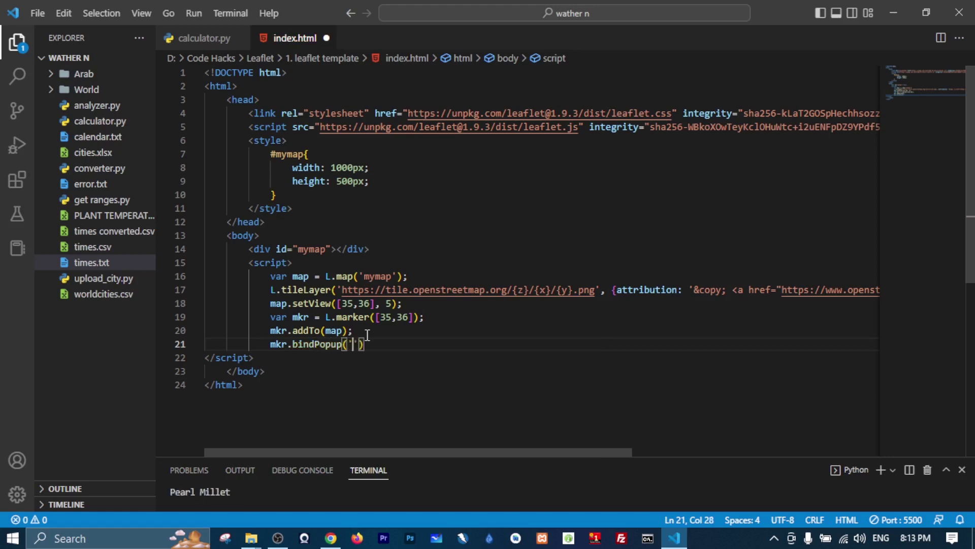
pyautogui.press('Right')
pyautogui.write(';')
pyautogui.press('Left')
pyautogui.press('Left')
pyautogui.write('Coordi')
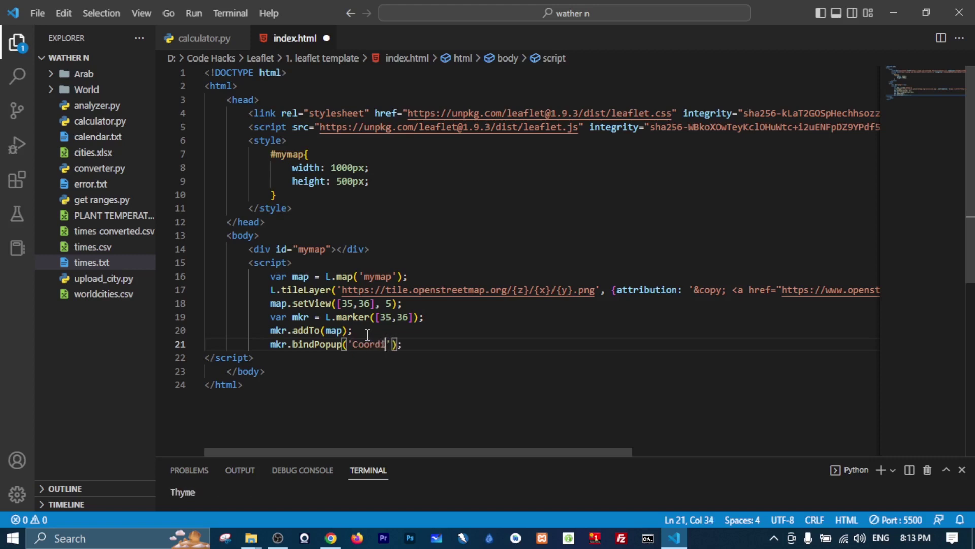
pyautogui.write('ntates')
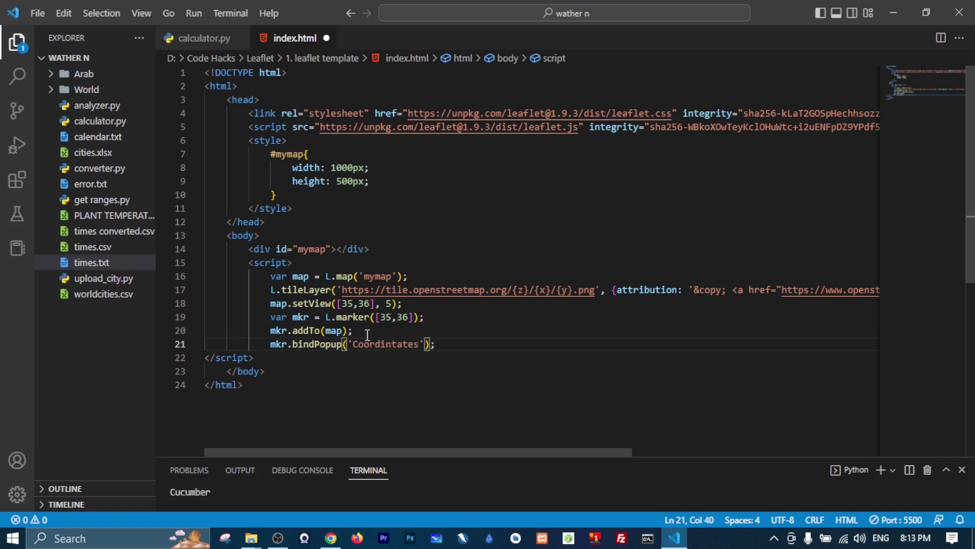
pyautogui.hotkey('ctrl', 's')
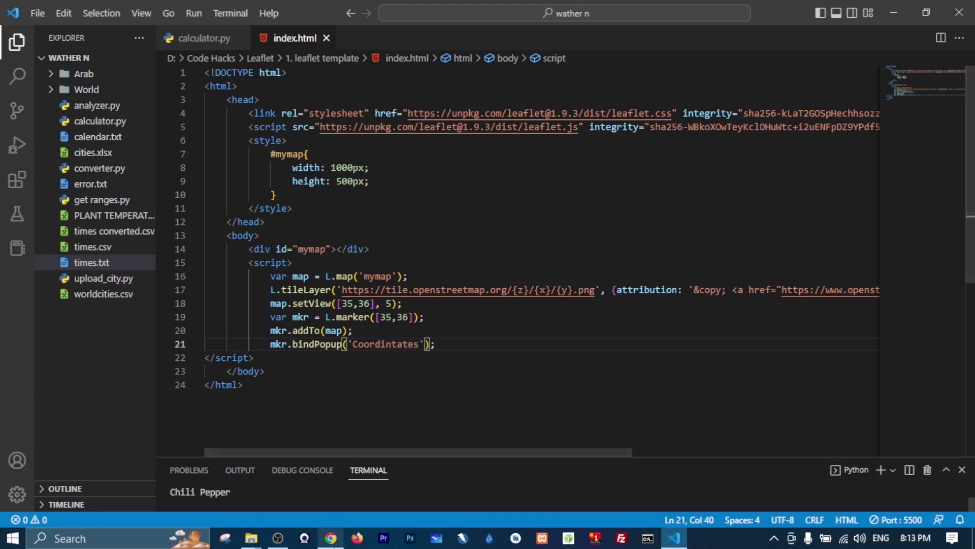
pyautogui.hotkey('alt', 'Tab')
# Reload the map, open and close the marker's 'Coordintates' popup, then return to the editor.
pyautogui.click(61, 37)
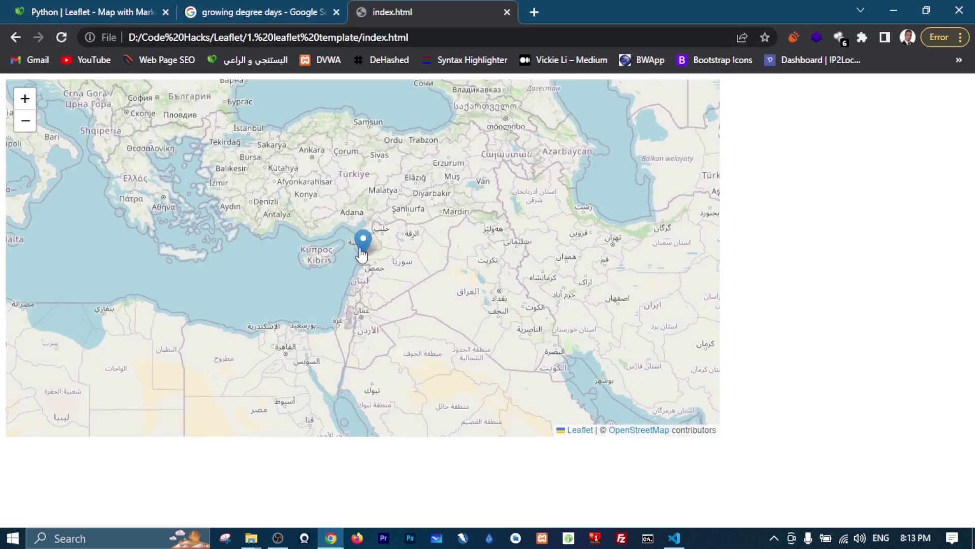
pyautogui.click(363, 245)
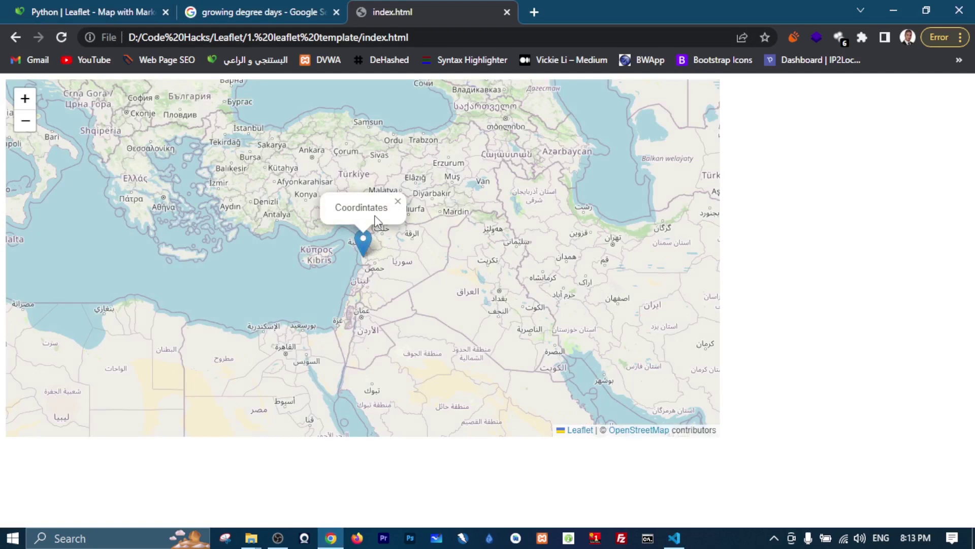
pyautogui.click(397, 202)
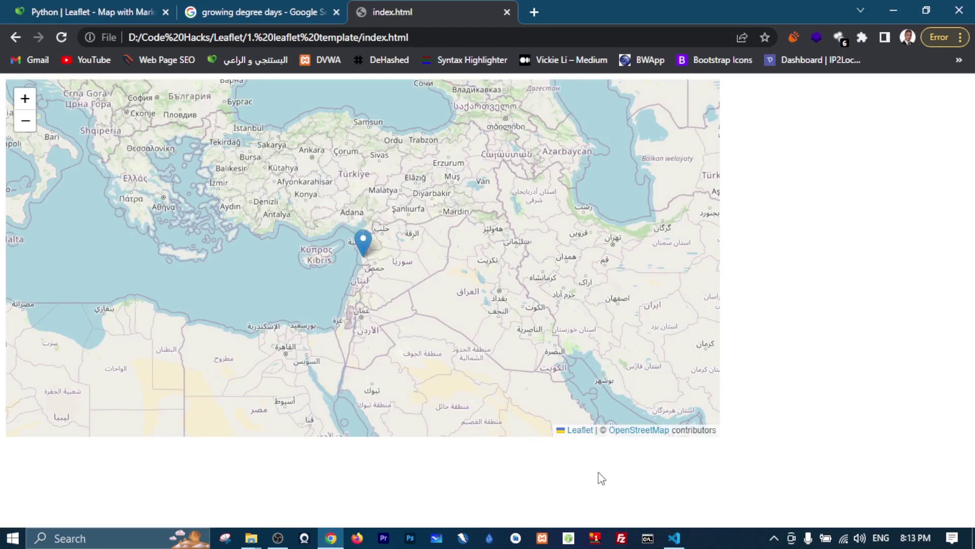
pyautogui.click(674, 538)
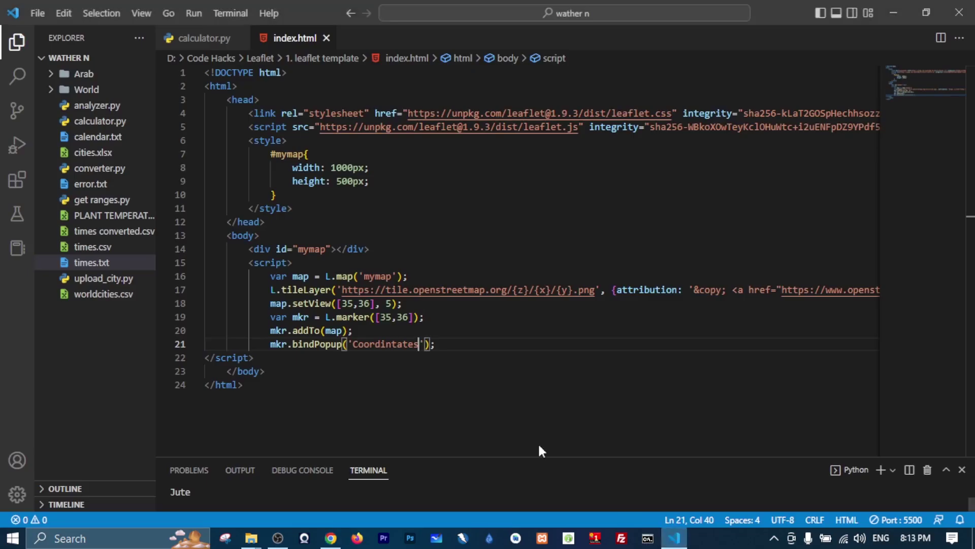
# Replace the misspelled 'Coordintates' popup text with 'Coordinates' wrapped in <b> bold tags.
pyautogui.doubleClick(387, 343)
pyautogui.tripleClick(387, 343)
pyautogui.doubleClick(374, 343)
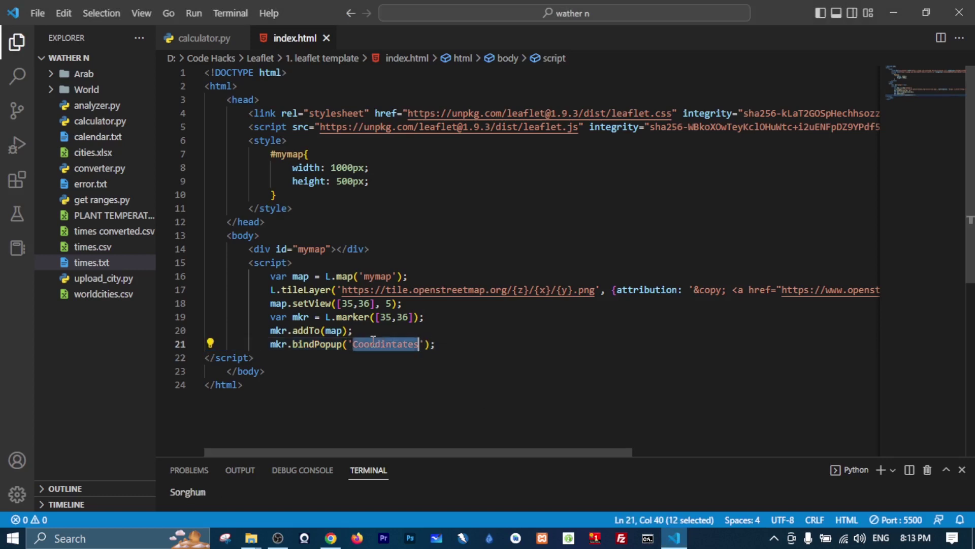
pyautogui.write('<>')
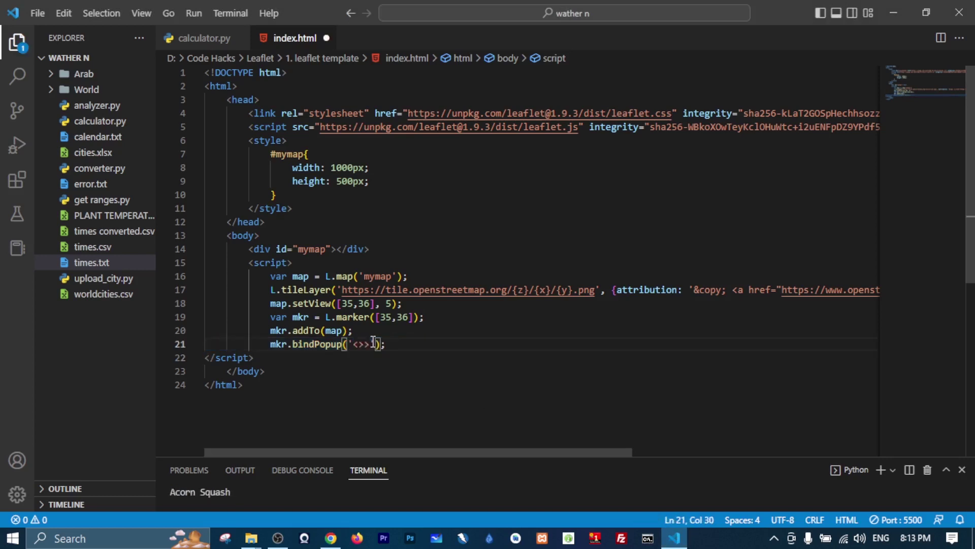
pyautogui.write('b')
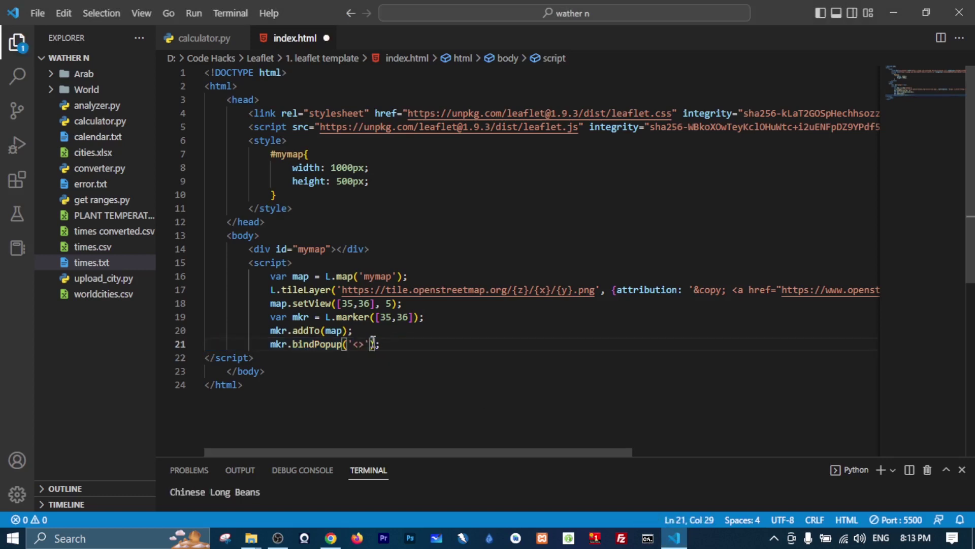
pyautogui.press('Right')
pyautogui.write('<')
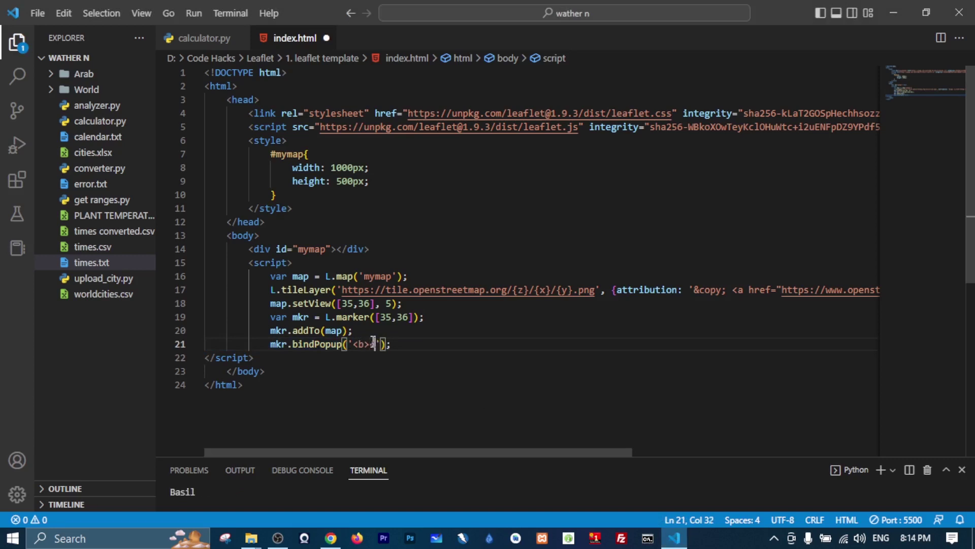
pyautogui.write('>')
pyautogui.press('Left')
pyautogui.write('b')
pyautogui.press('Left')
pyautogui.press('Left')
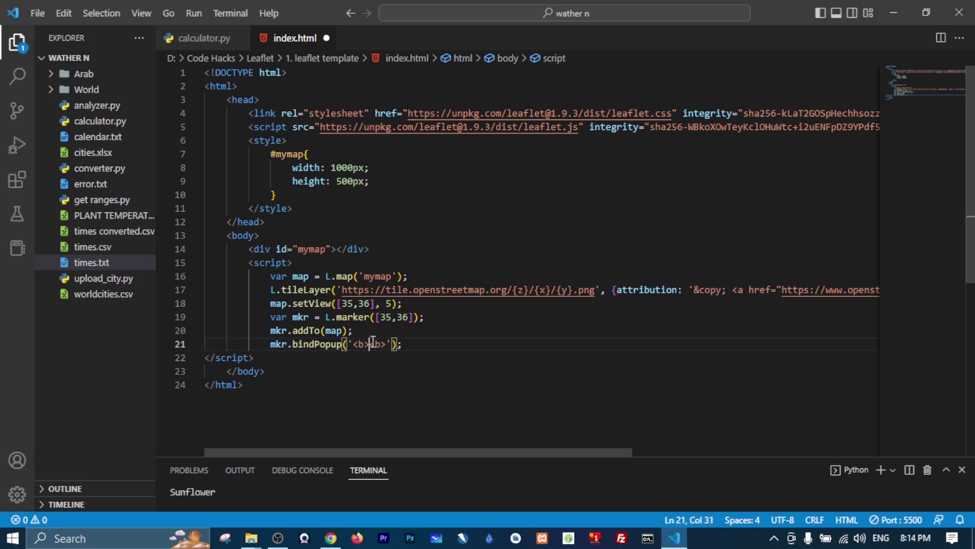
pyautogui.write('lo')
pyautogui.write('ordina')
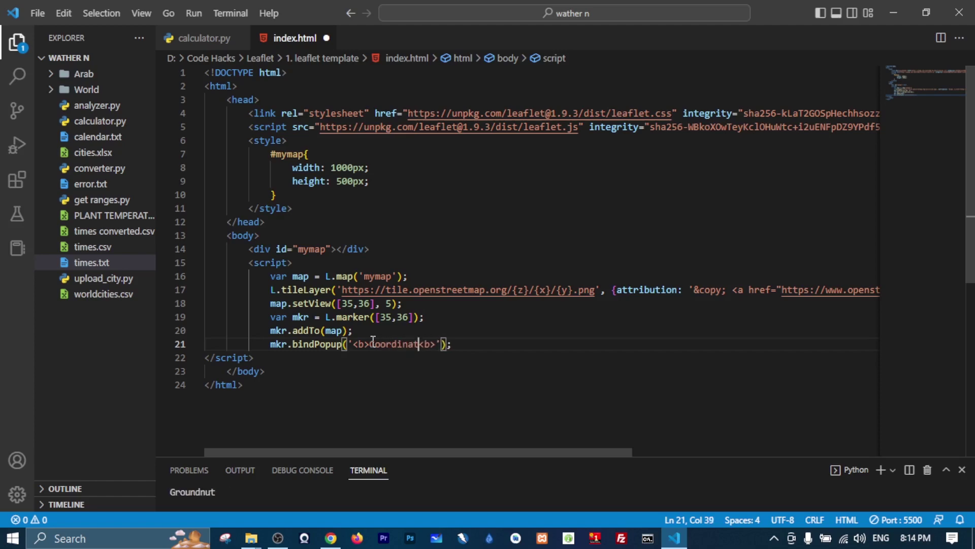
pyautogui.write('tes')
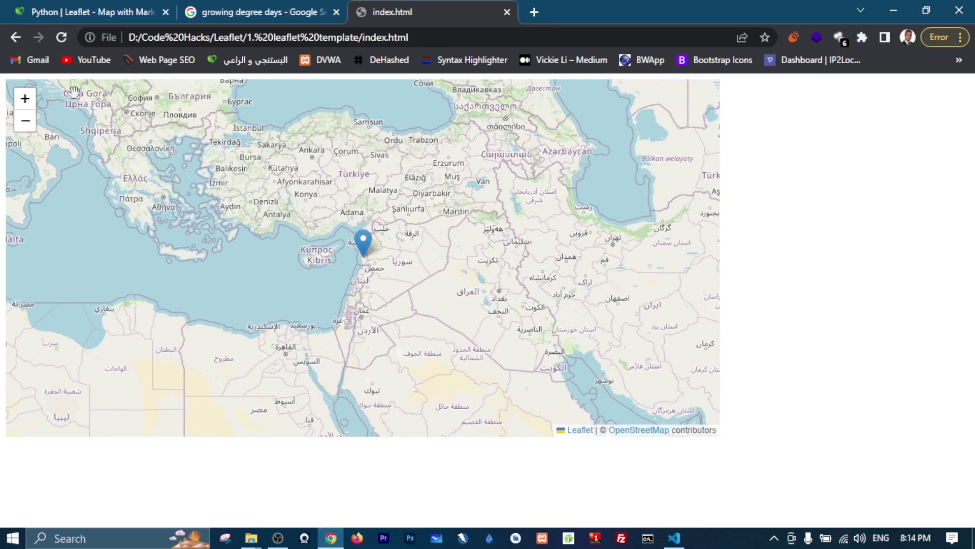
# Reload the map, open the bold 'Coordinates' popup, and return to the bindPopup call in index.html.
pyautogui.click(61, 36)
pyautogui.click(364, 243)
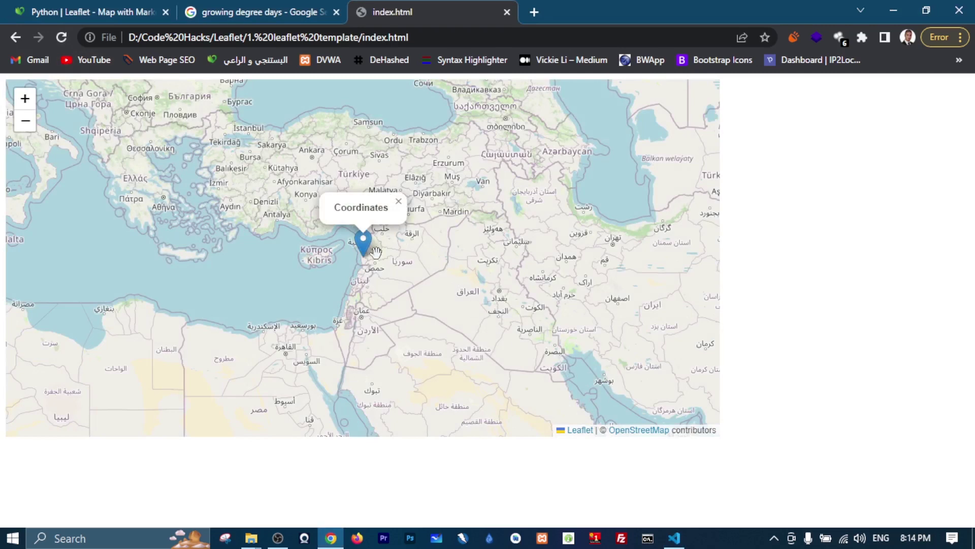
pyautogui.click(674, 538)
pyautogui.press('Right')
pyautogui.press('Right')
pyautogui.press('Right')
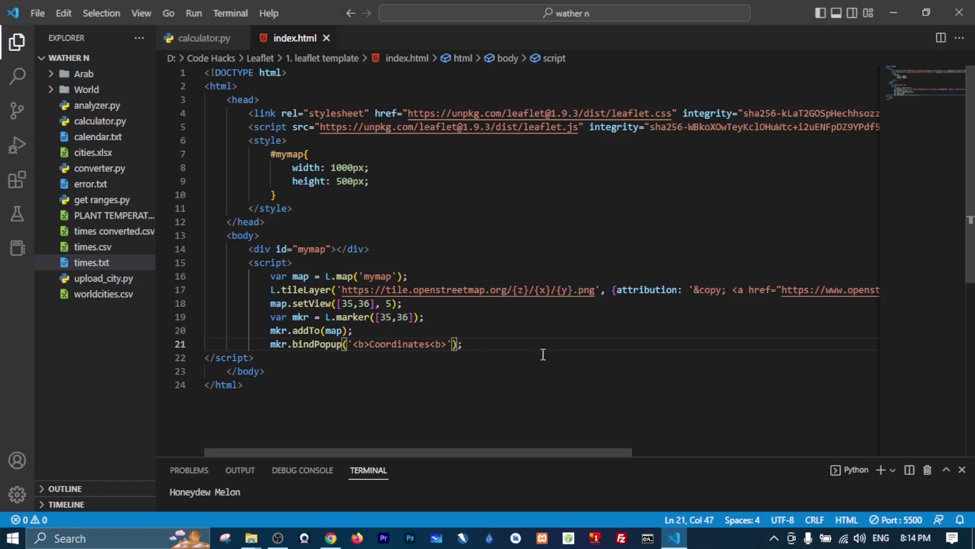
pyautogui.write('.open')
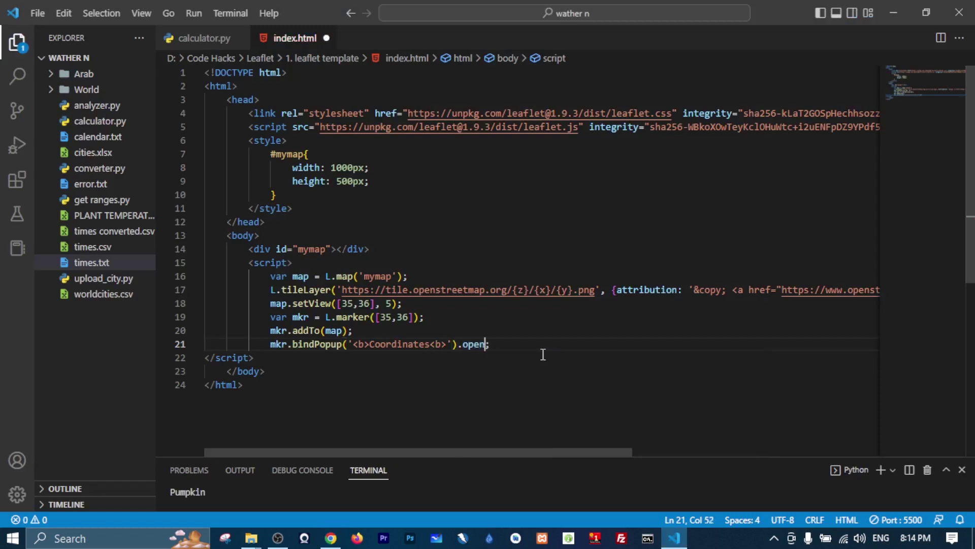
pyautogui.write('Pop')
pyautogui.write('up')
pyautogui.write('(')
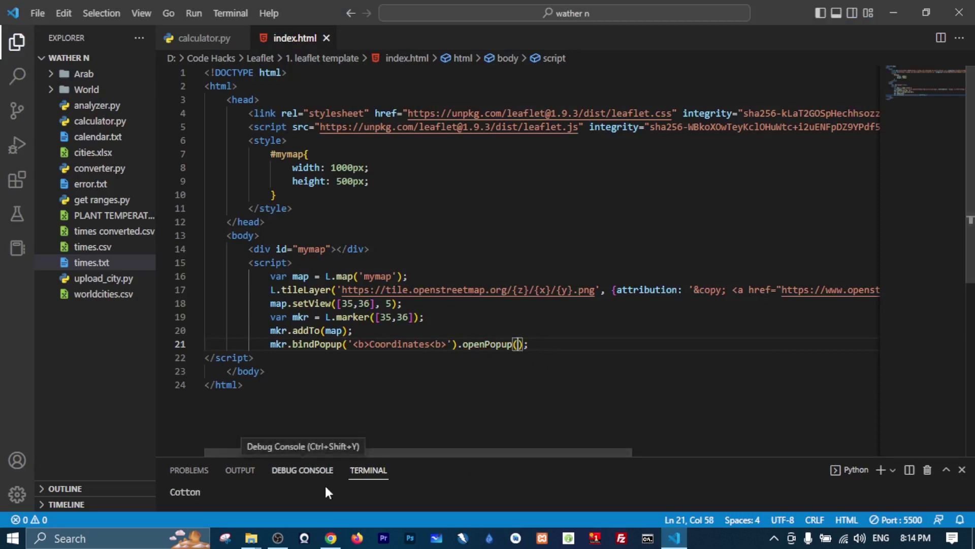
# Bring up the Chrome map page after chaining .openPopup() onto the marker's popup.
pyautogui.click(330, 538)
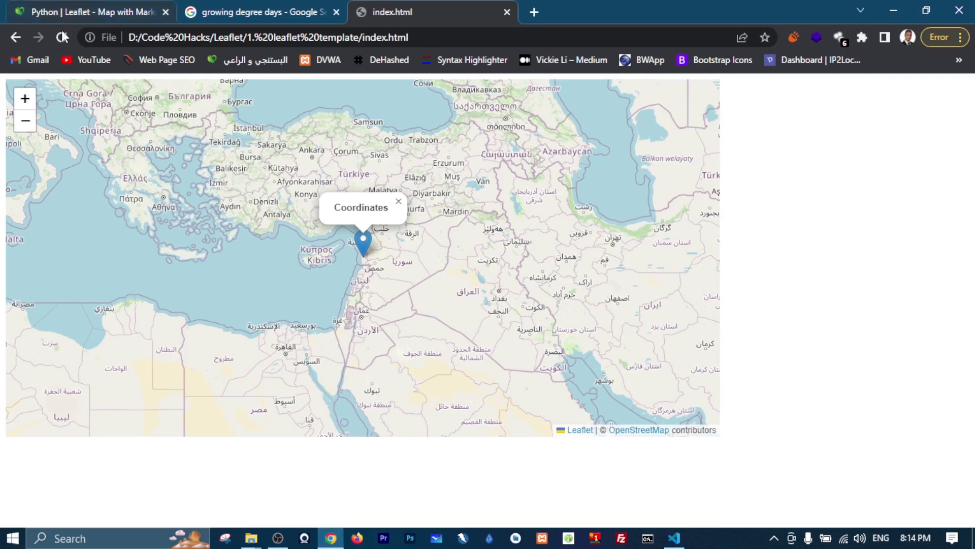
# Reload the map, confirm the Coordinates popup opens on load, and close it.
pyautogui.click(63, 37)
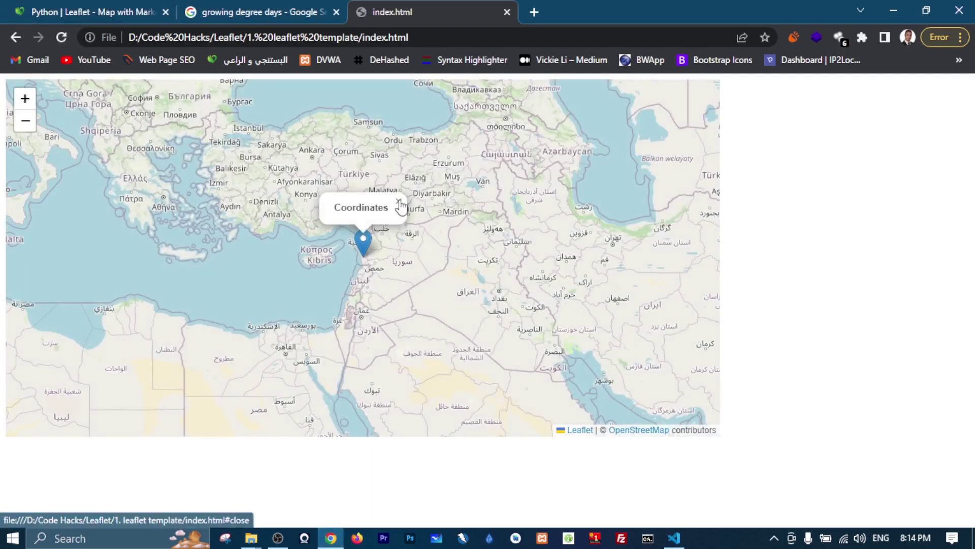
pyautogui.click(400, 206)
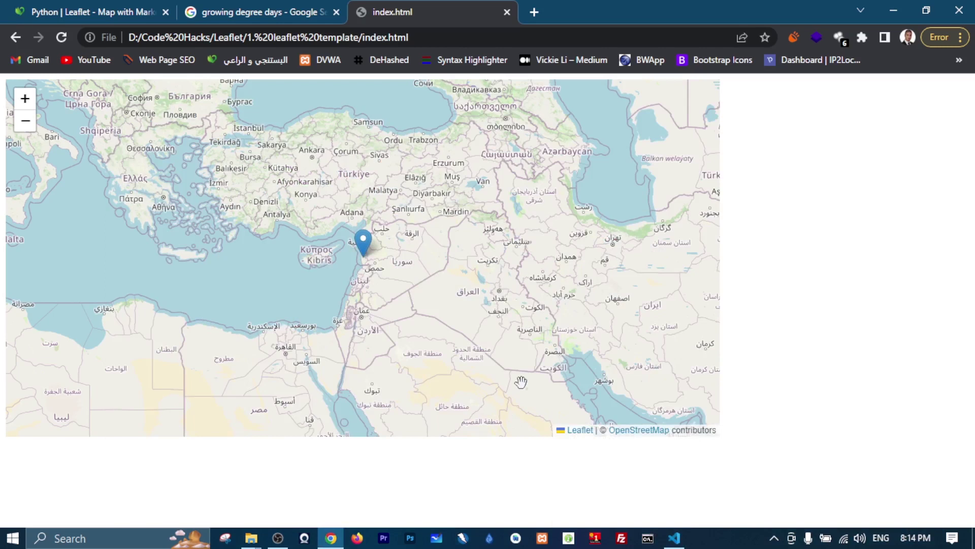